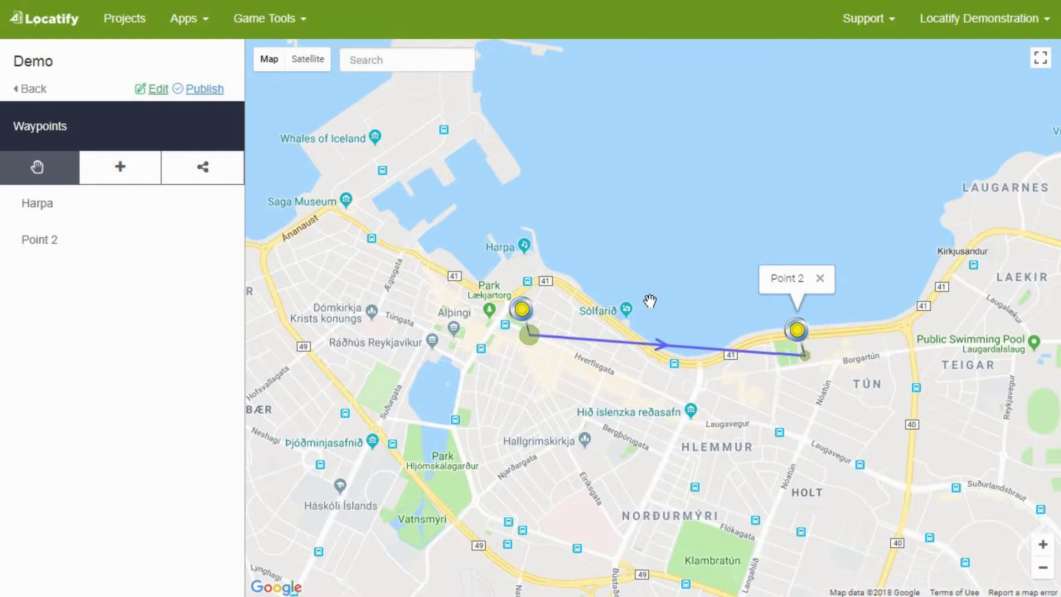
Open Project Settings for the Demo project from the Edit link beside Publish
{"action": "left_click", "coordinate": [158, 89]}
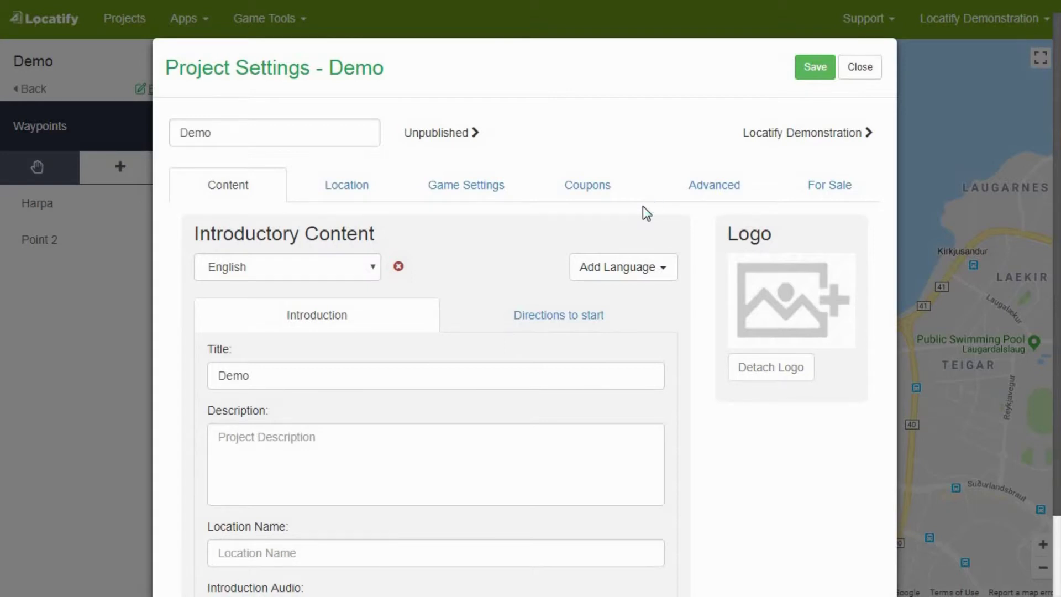
Enter 'Demo' as the introduction description and 'Iceland' as the location name, adding no language
{"action": "left_click", "coordinate": [665, 267]}
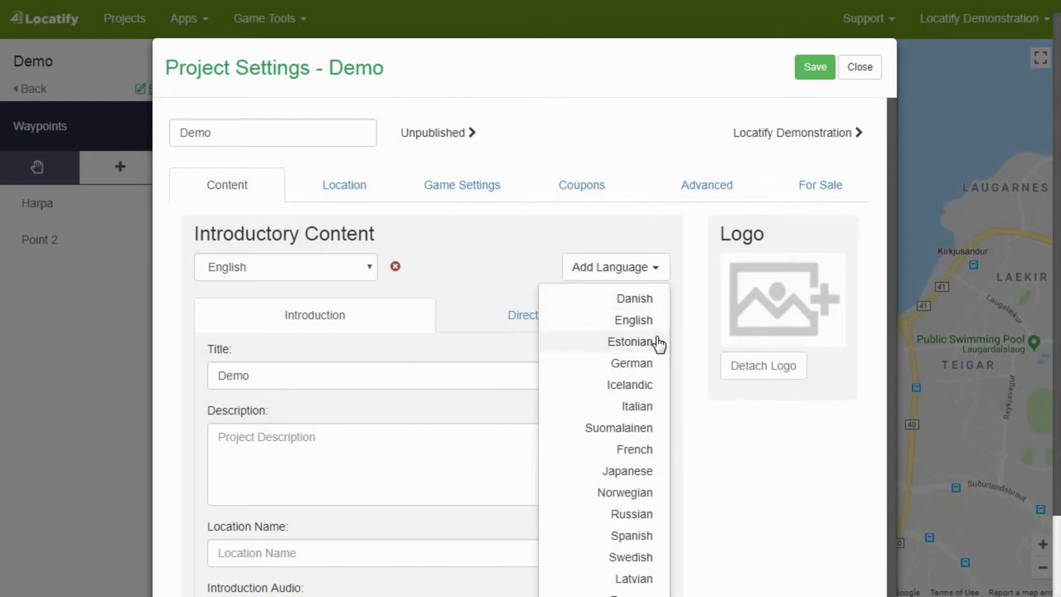
{"action": "left_click", "coordinate": [527, 243]}
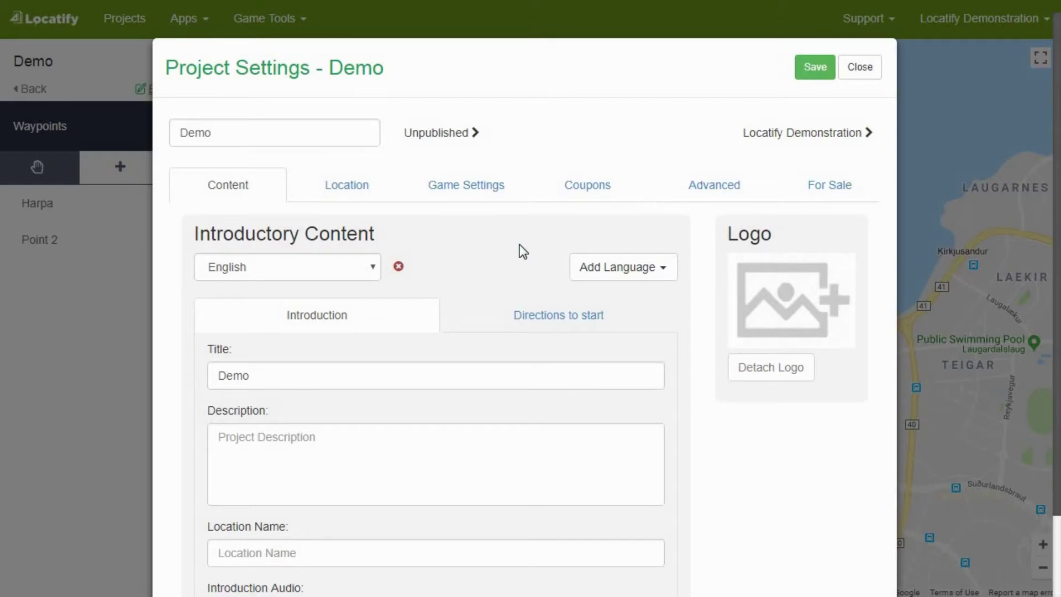
{"action": "scroll", "coordinate": [509, 265], "scroll_direction": "down", "scroll_amount": 2}
{"action": "left_click", "coordinate": [469, 351]}
{"action": "type", "text": "Demo"}
{"action": "left_click", "coordinate": [449, 472]}
{"action": "type", "text": "Iceland"}
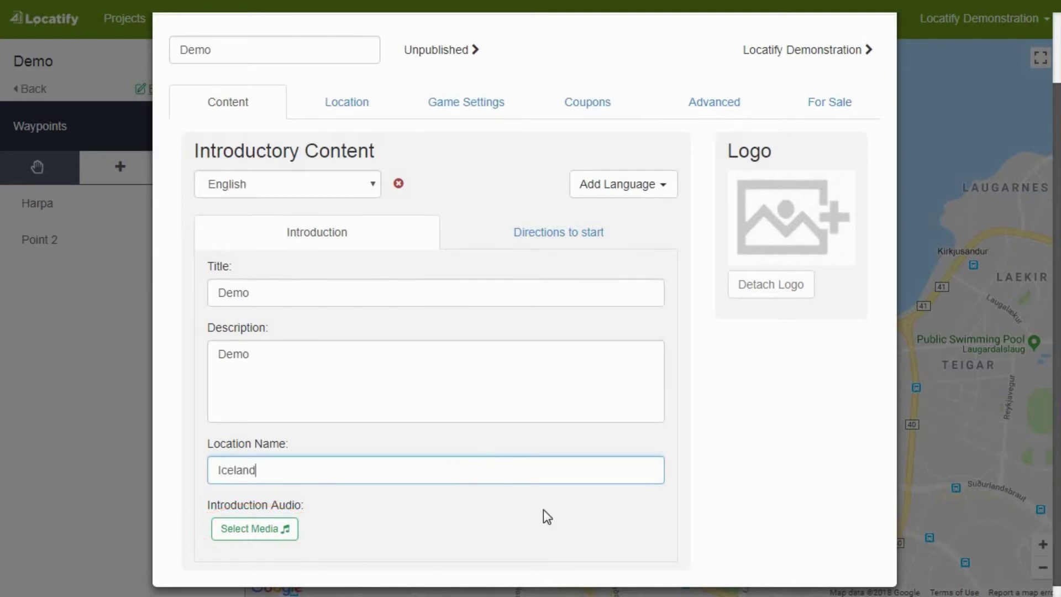
{"action": "left_click", "coordinate": [543, 510]}
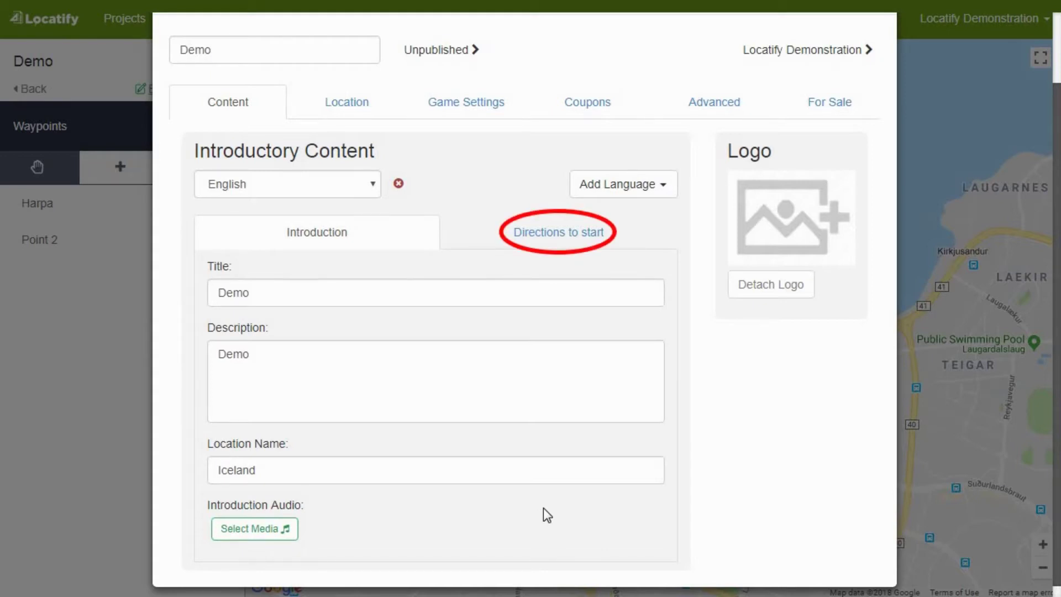
Fill in Directions to start with title 'Demo' and description 'Have fun!'
{"action": "left_click", "coordinate": [569, 239]}
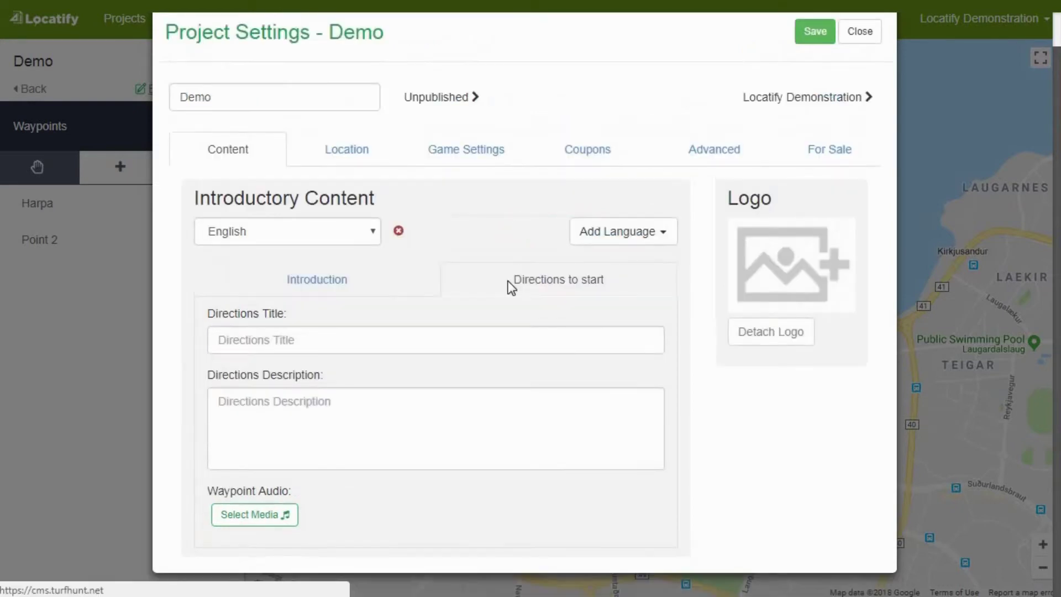
{"action": "left_click", "coordinate": [485, 336]}
{"action": "type", "text": "Demo"}
{"action": "left_click", "coordinate": [472, 397]}
{"action": "type", "text": "Have fun!"}
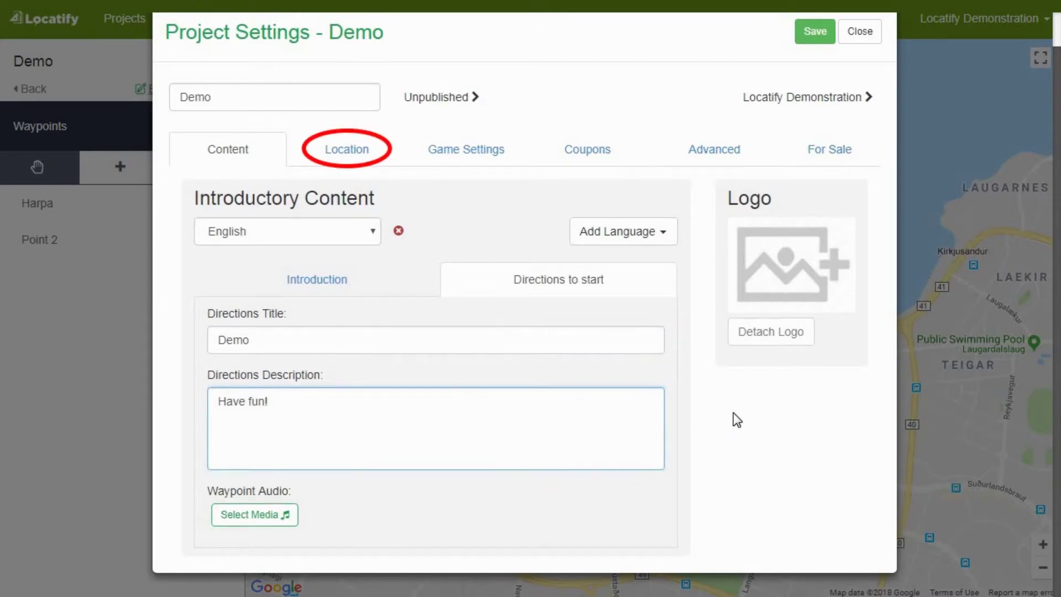
Turn on 'Manually select the project location' and 'Also detect in background' in the Location settings
{"action": "left_click", "coordinate": [333, 148]}
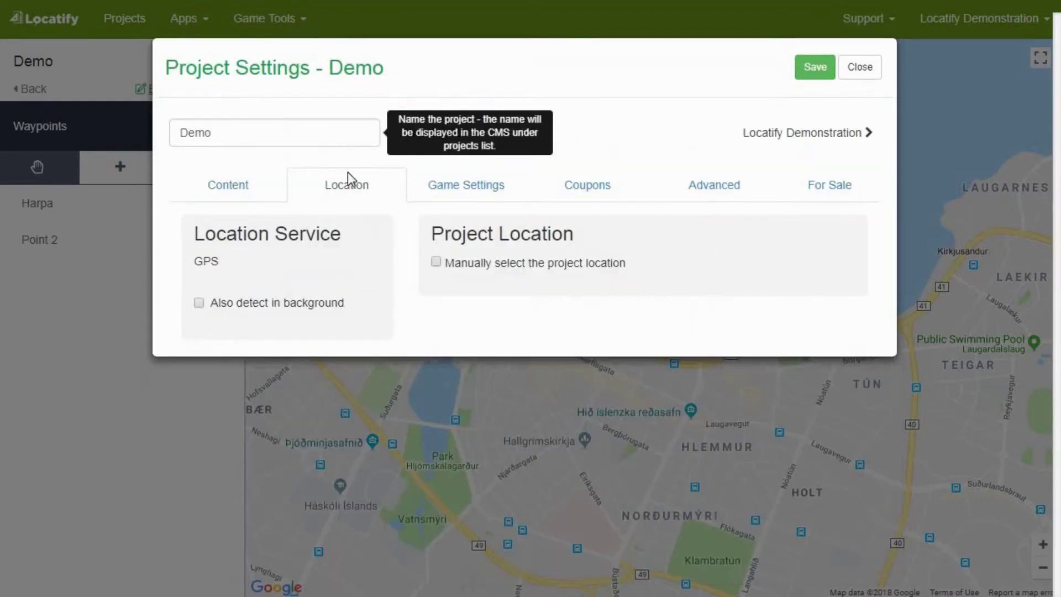
{"action": "left_click", "coordinate": [435, 262]}
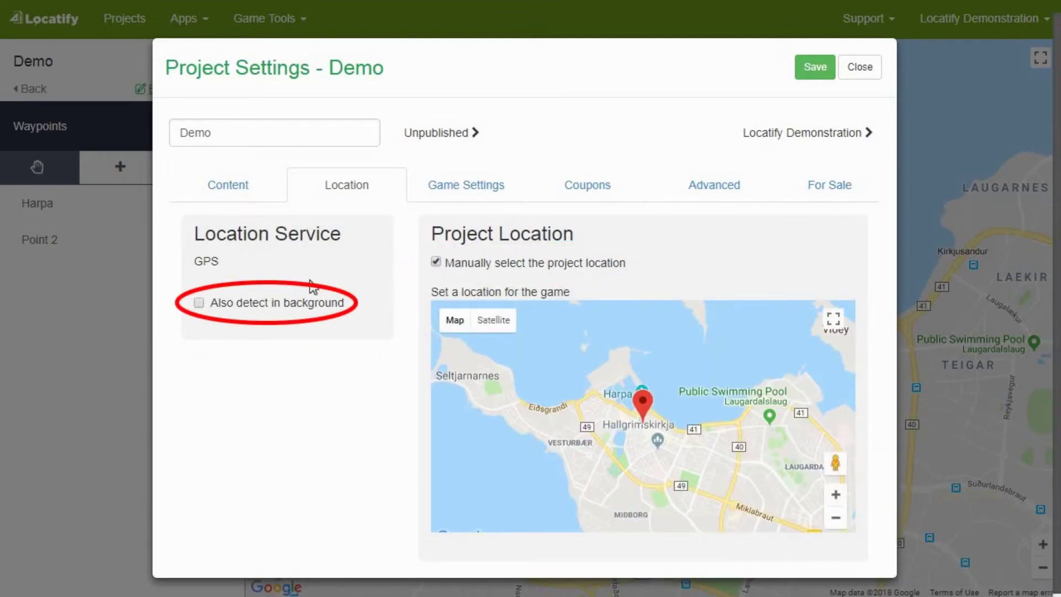
{"action": "left_click", "coordinate": [204, 305]}
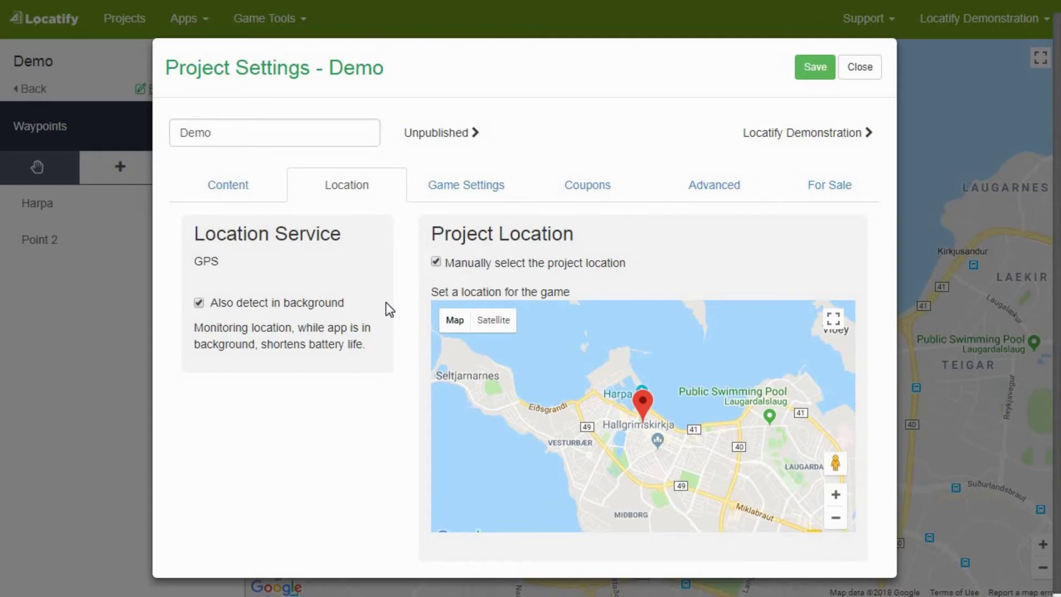
{"action": "left_click", "coordinate": [446, 188]}
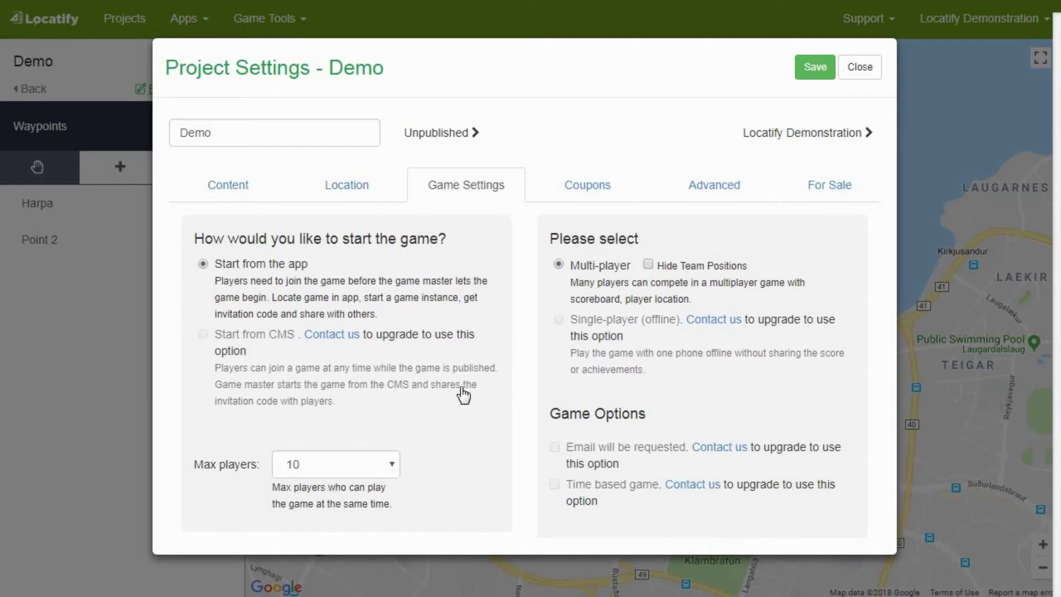
Set Max players to 20 and tick Hide Team Positions, then view the Coupons and Advanced sections
{"action": "left_click", "coordinate": [396, 465]}
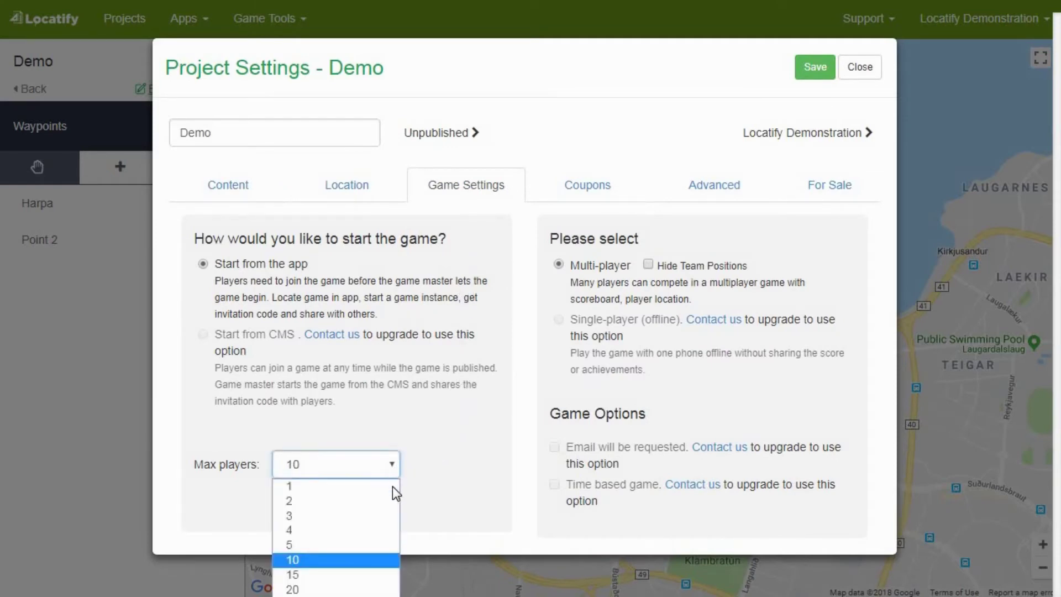
{"action": "left_click", "coordinate": [392, 590]}
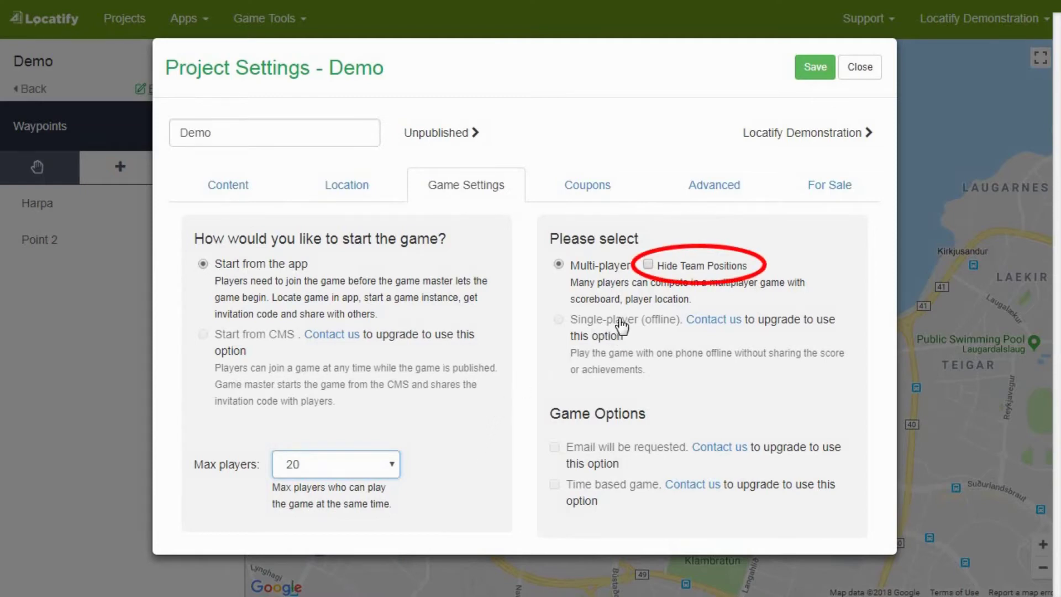
{"action": "left_click", "coordinate": [647, 264]}
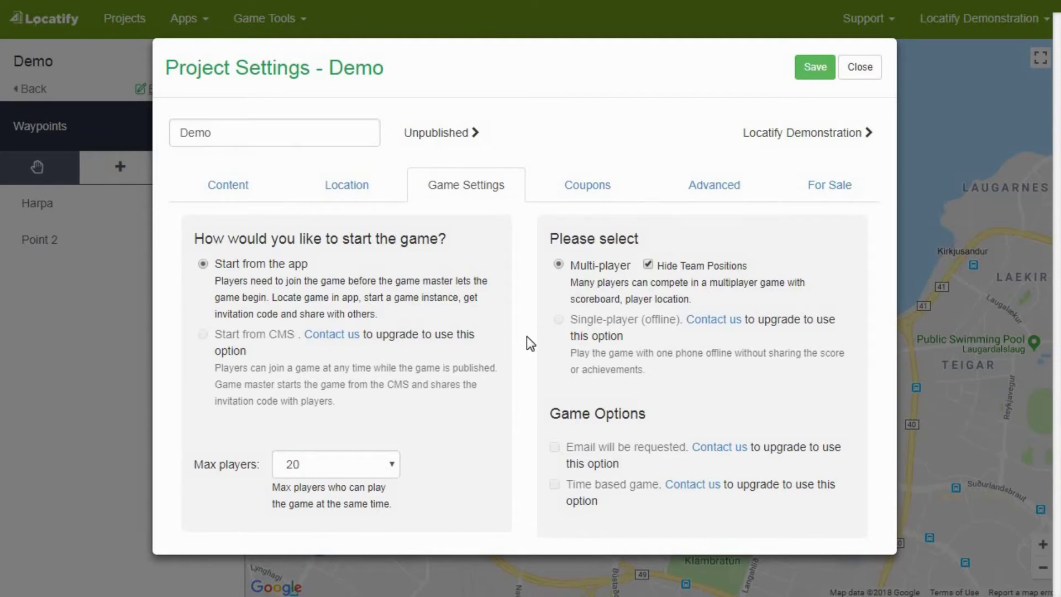
{"action": "left_click", "coordinate": [589, 191]}
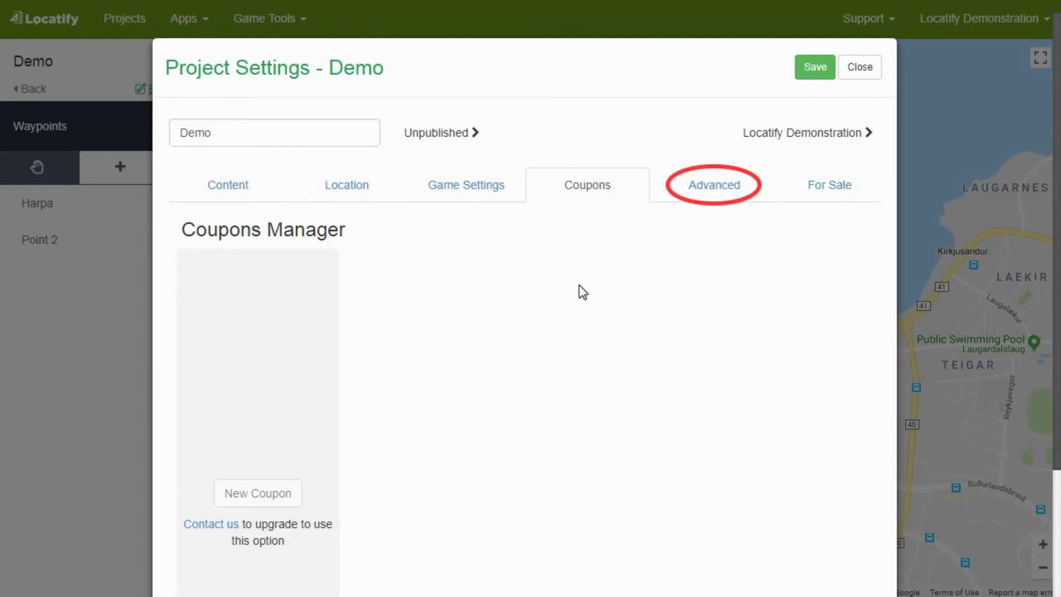
{"action": "left_click", "coordinate": [713, 187]}
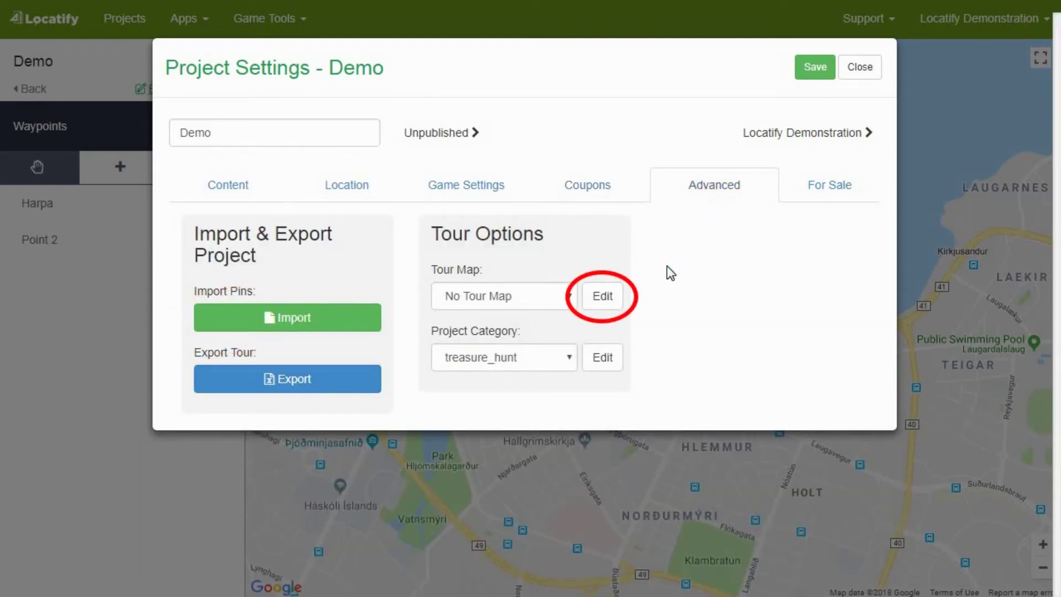
Create a tour map with alias 'Demo' and default zoom 1, then close the tour maps list
{"action": "left_click", "coordinate": [610, 295]}
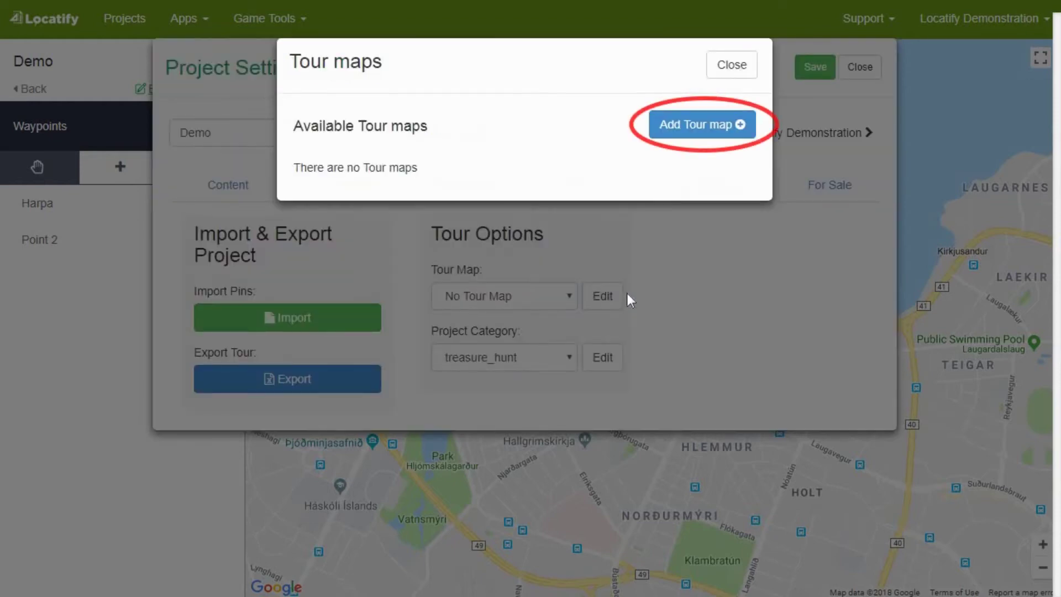
{"action": "left_click", "coordinate": [695, 127]}
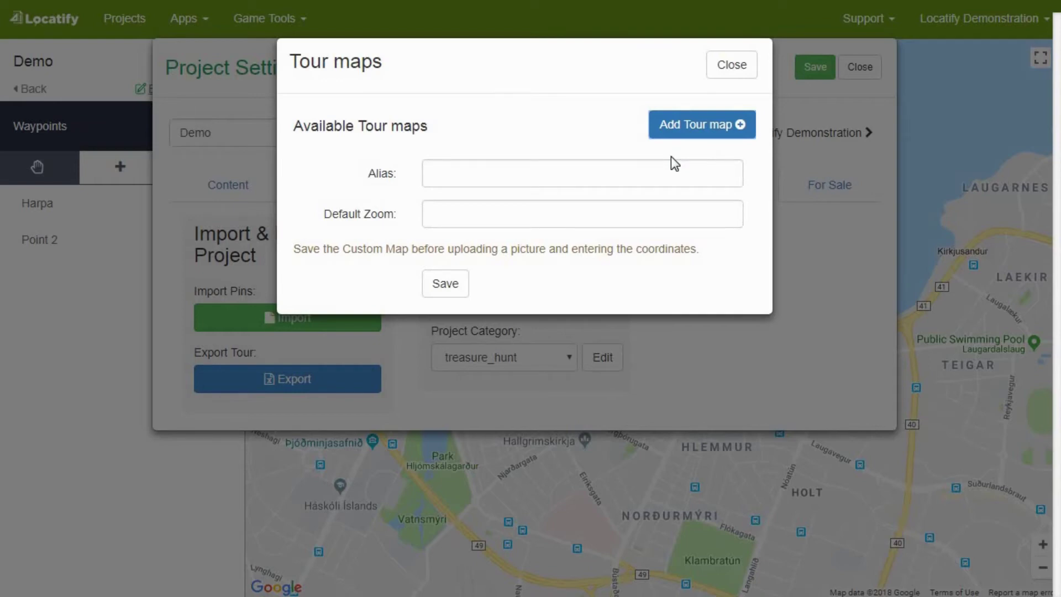
{"action": "left_click", "coordinate": [664, 177]}
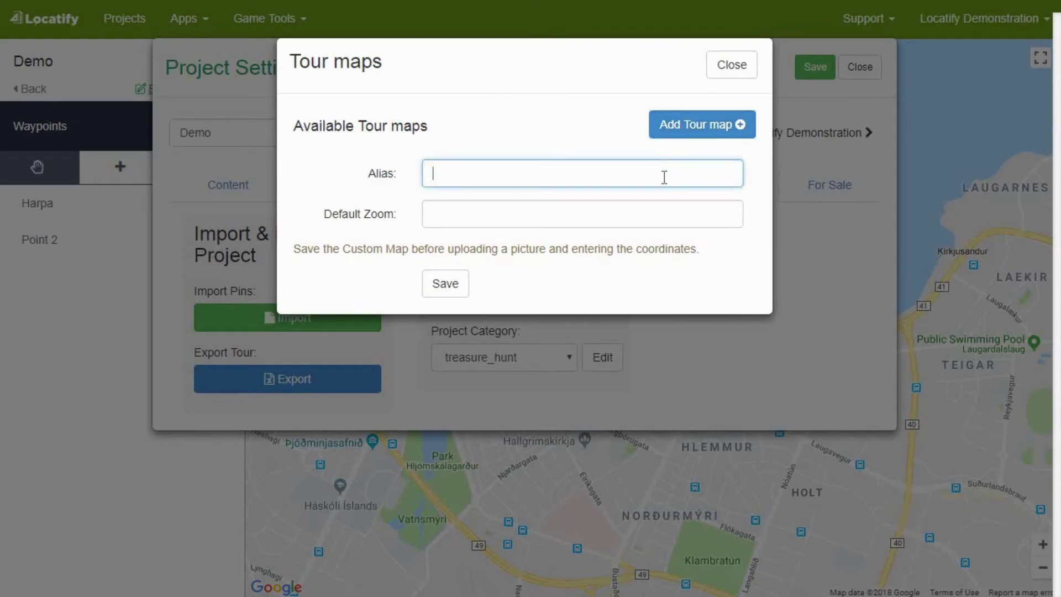
{"action": "type", "text": "Demo"}
{"action": "left_click", "coordinate": [727, 215]}
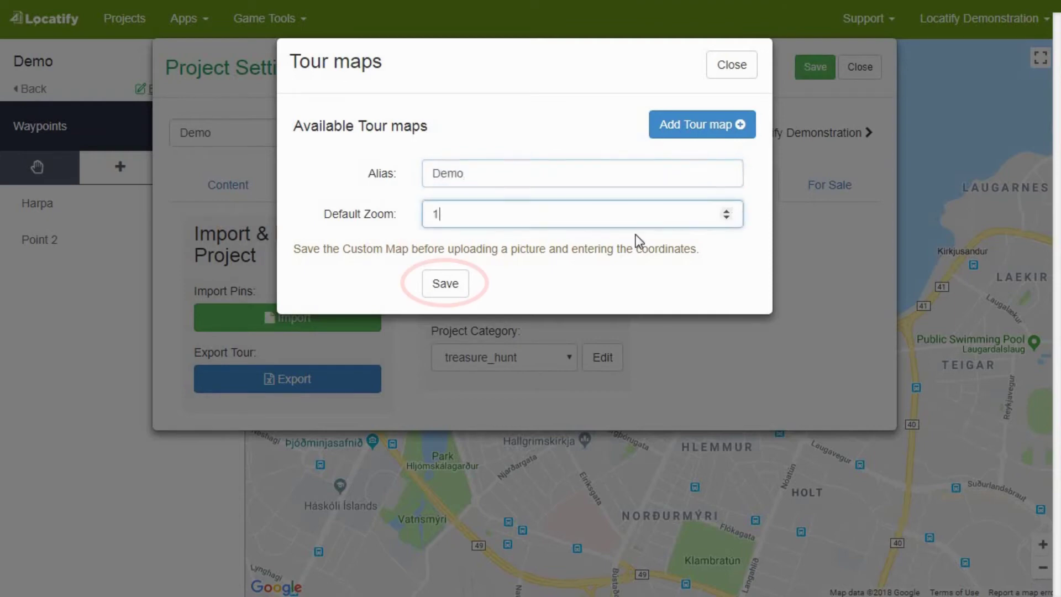
{"action": "left_click", "coordinate": [454, 288]}
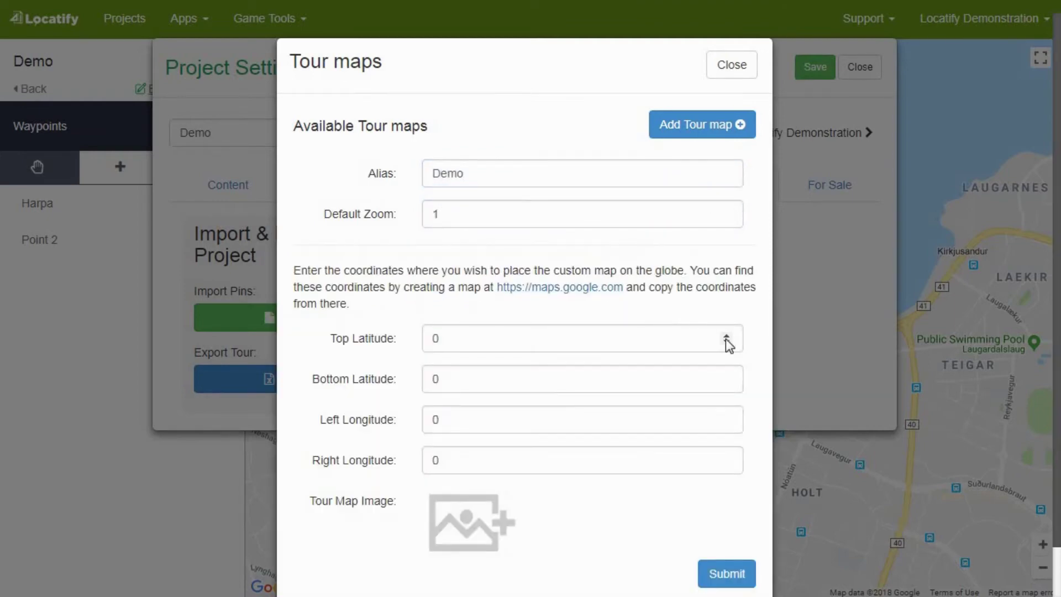
{"action": "scroll", "coordinate": [751, 333], "scroll_direction": "down", "scroll_amount": 1}
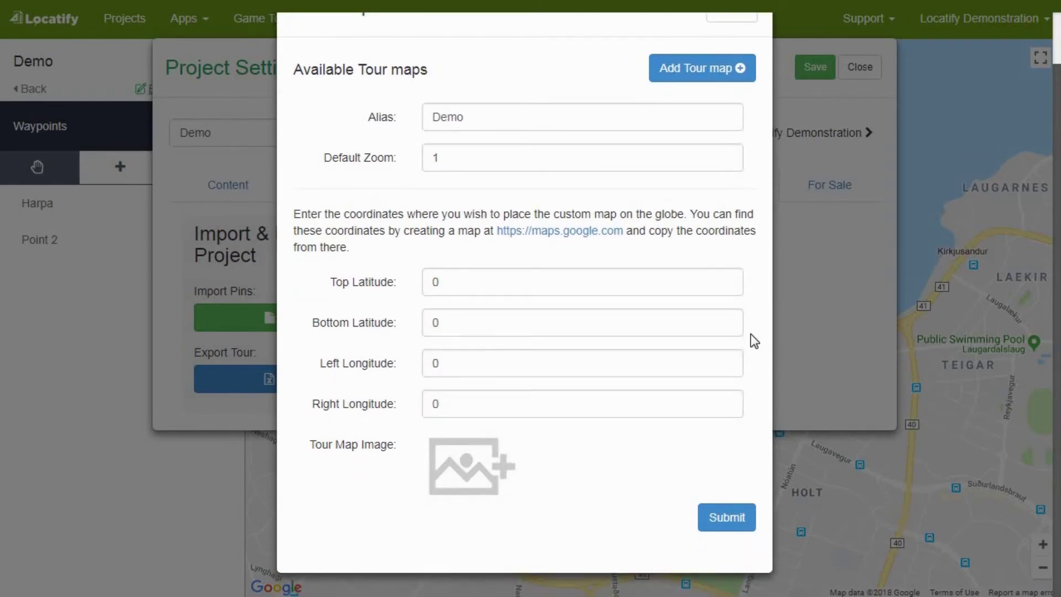
{"action": "left_click", "coordinate": [728, 518]}
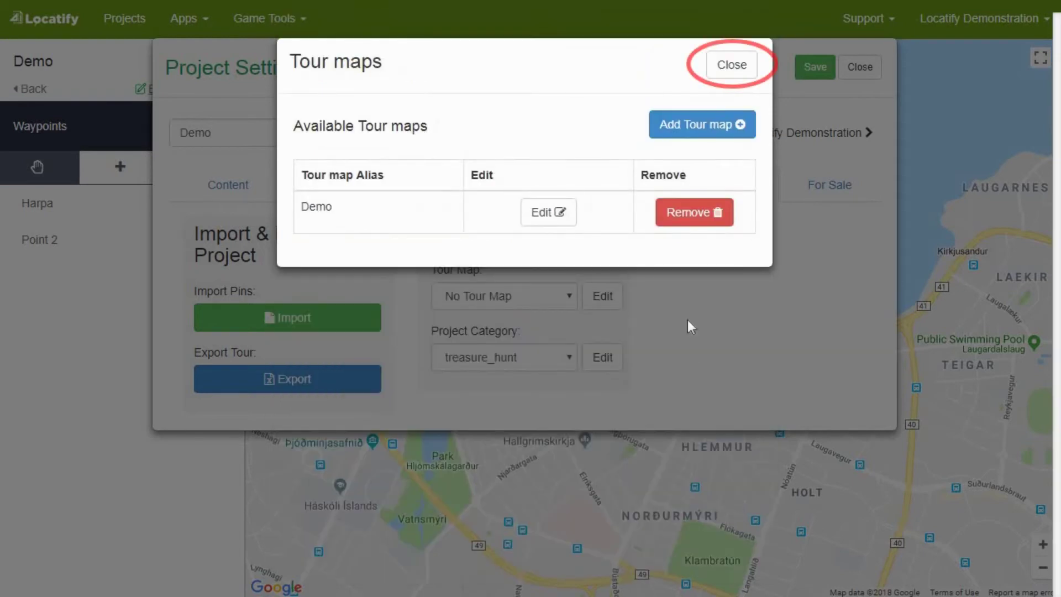
{"action": "left_click", "coordinate": [732, 66]}
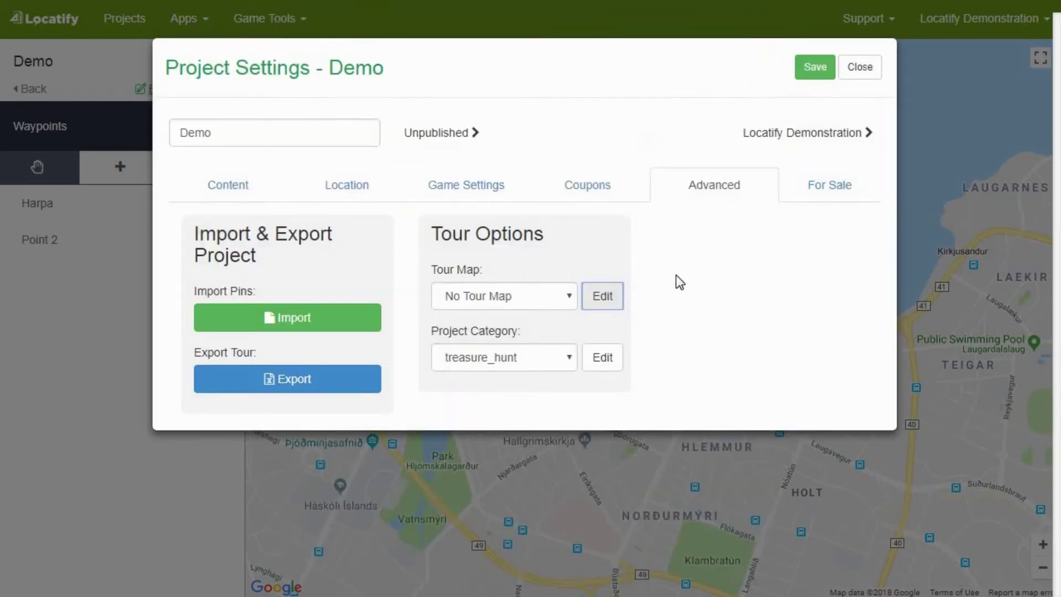
Select Demo in the Tour Map dropdown, save the project settings, and close the dialog
{"action": "left_click", "coordinate": [571, 297]}
{"action": "left_click", "coordinate": [564, 333]}
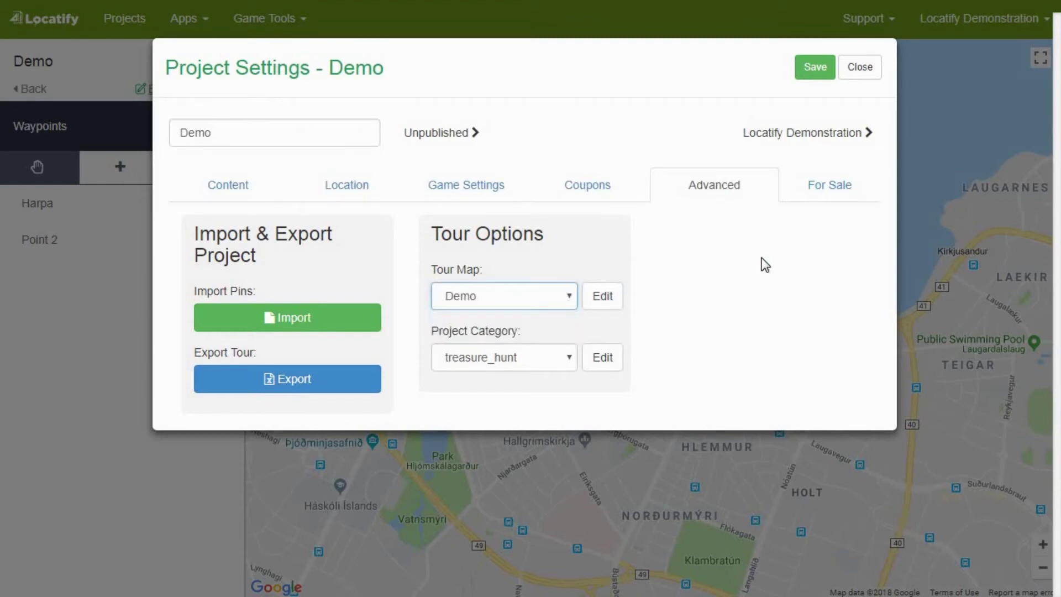
{"action": "left_click", "coordinate": [823, 191]}
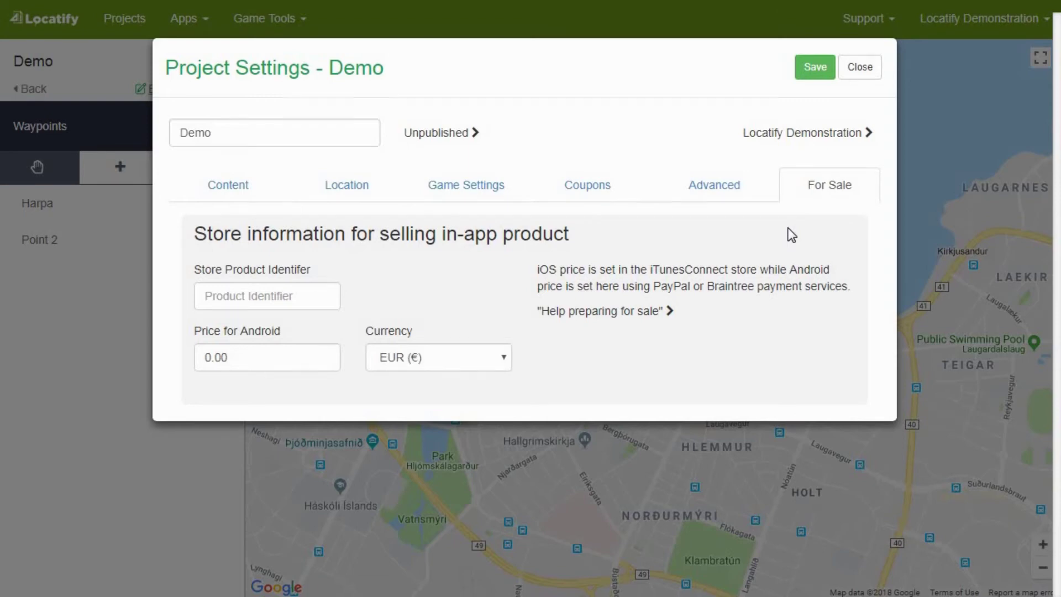
{"action": "left_click", "coordinate": [821, 73]}
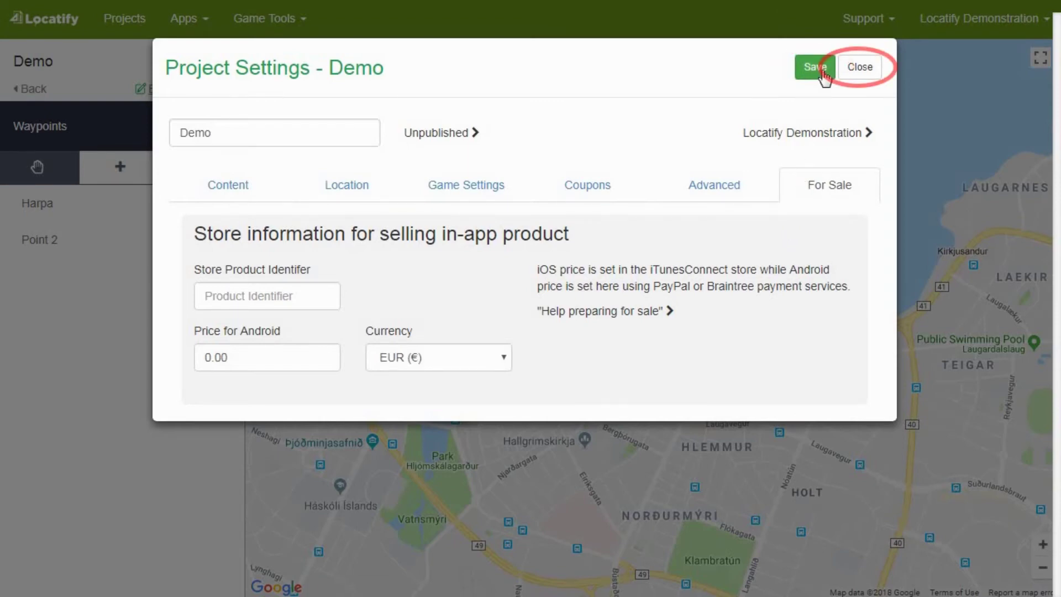
{"action": "left_click", "coordinate": [863, 68]}
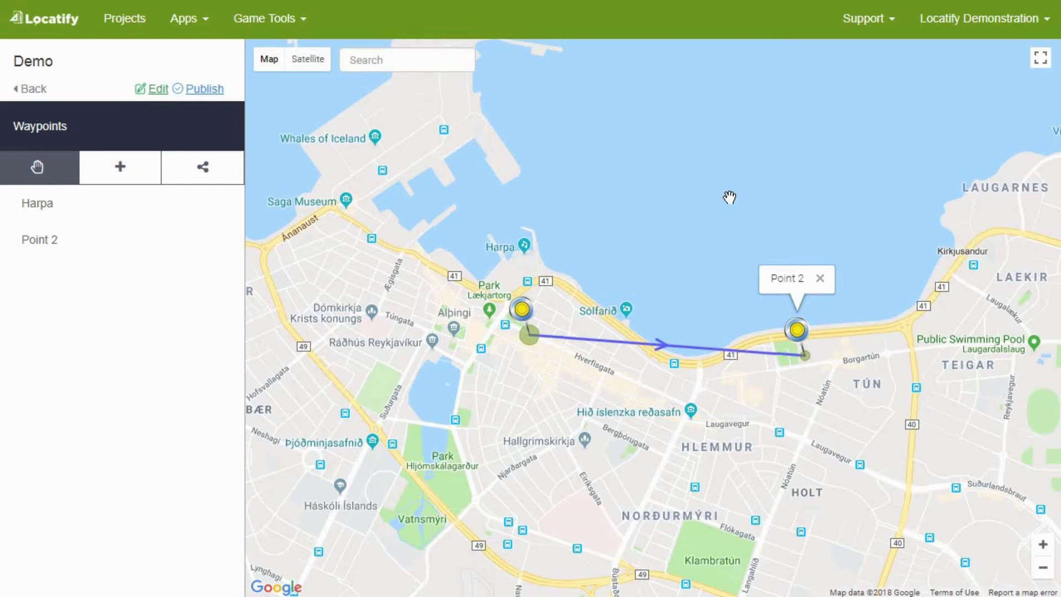
Make a smartphone test version via Test on device, then switch to the Publish game pane
{"action": "left_click", "coordinate": [203, 90]}
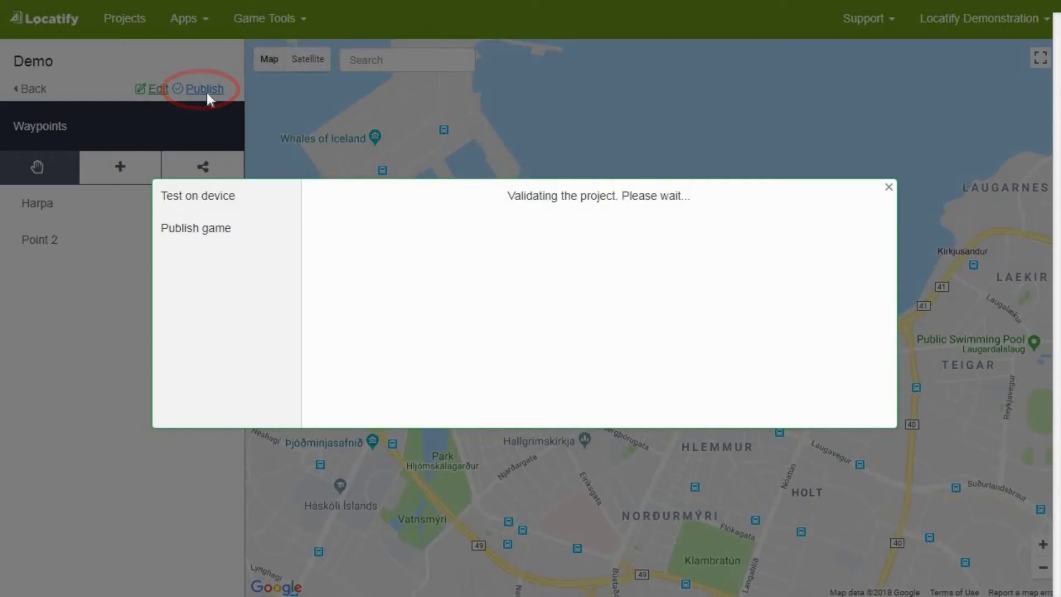
{"action": "left_click", "coordinate": [207, 198]}
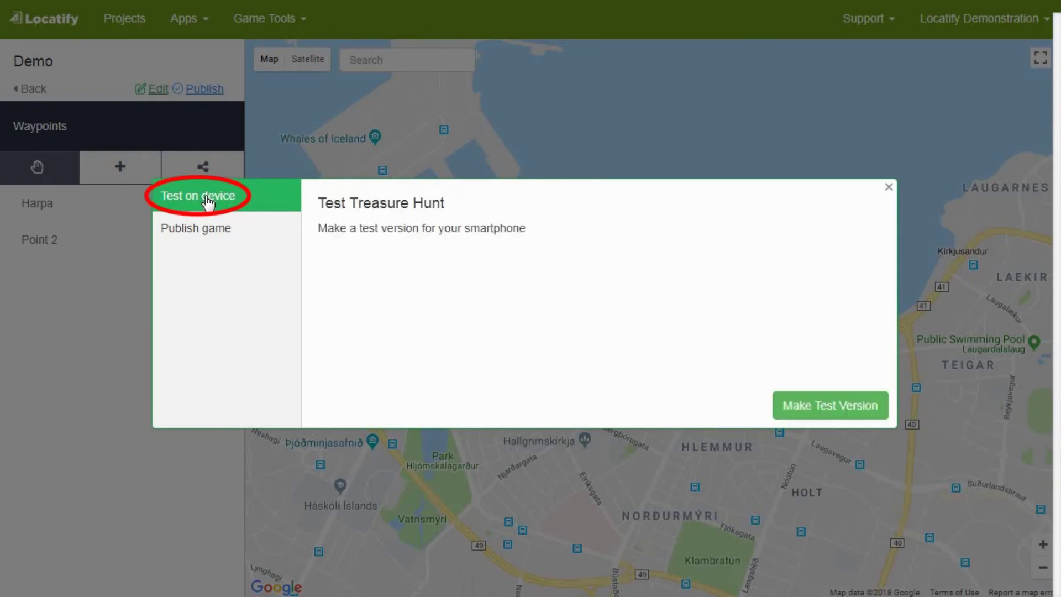
{"action": "left_click", "coordinate": [807, 406]}
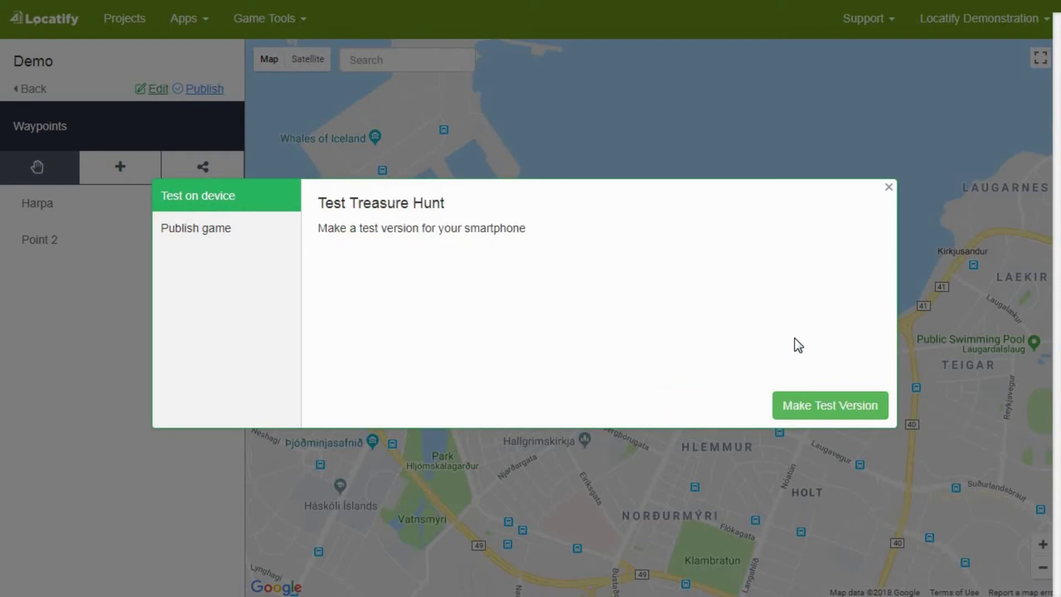
{"action": "left_click", "coordinate": [234, 237]}
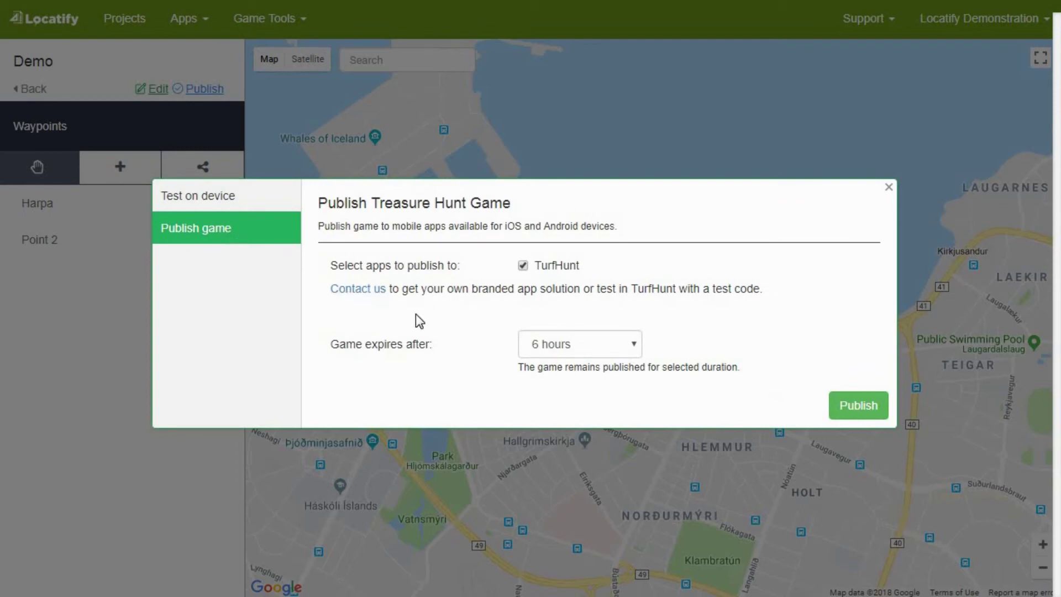
Set the game expiry to 6 Months and publish Demo to TurfHunt
{"action": "left_click", "coordinate": [632, 344]}
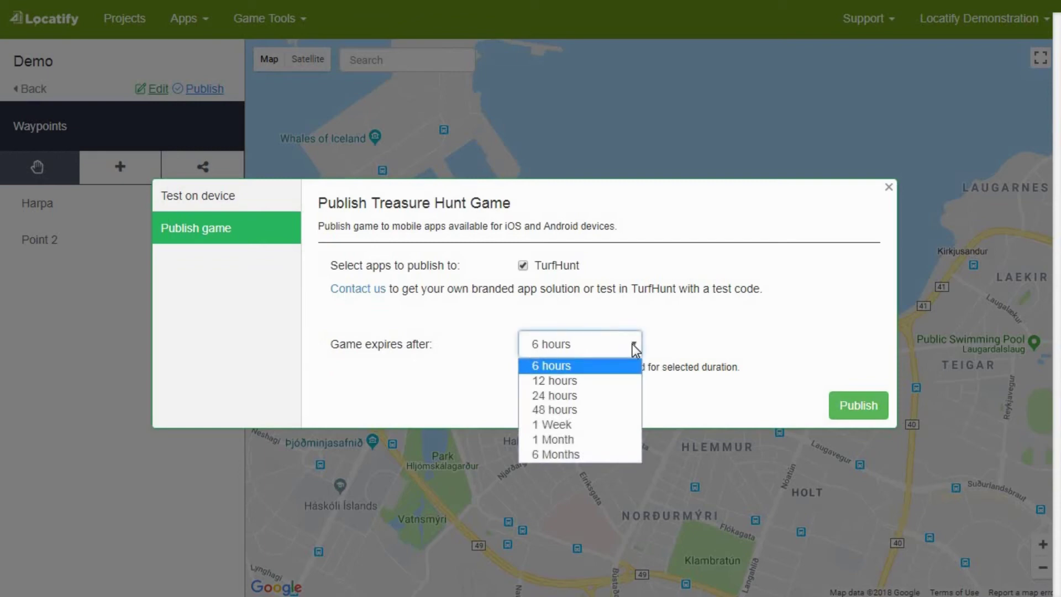
{"action": "left_click", "coordinate": [625, 453]}
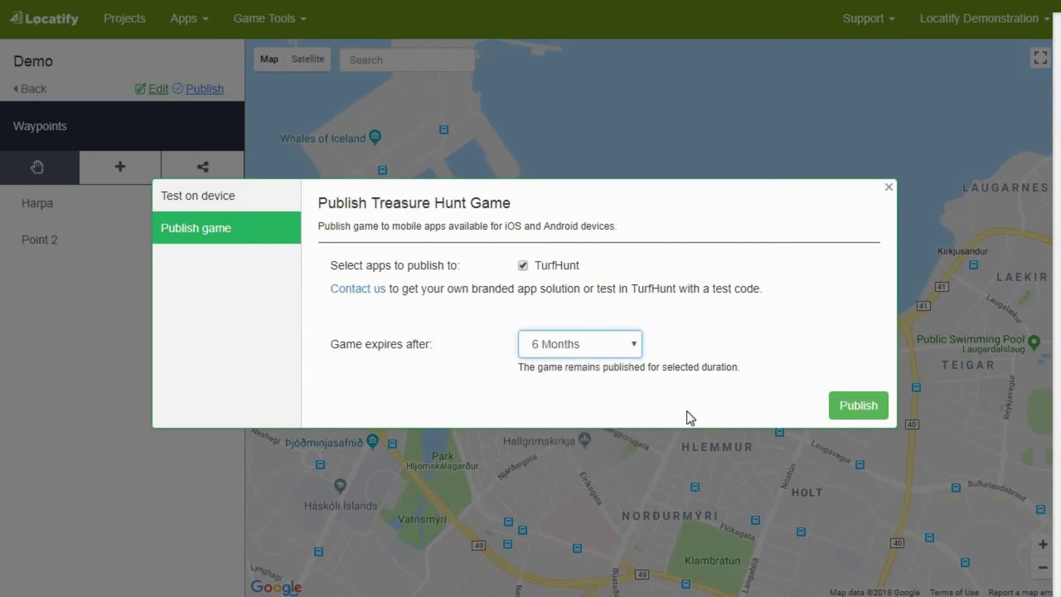
{"action": "left_click", "coordinate": [860, 410]}
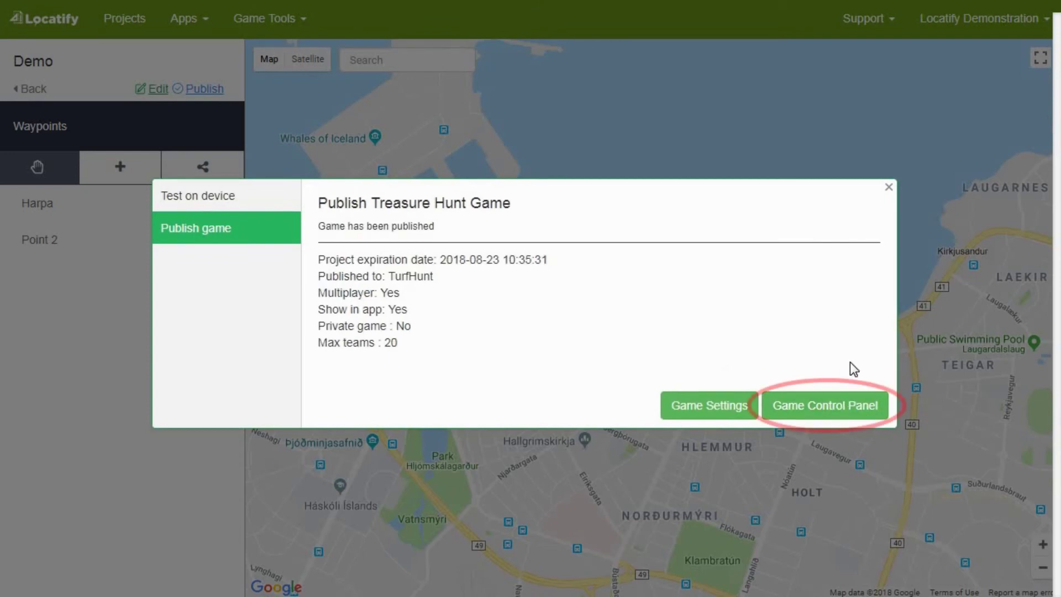
In the Game Control Panel, begin and then end the invitation's game, and open its actions
{"action": "left_click", "coordinate": [849, 409]}
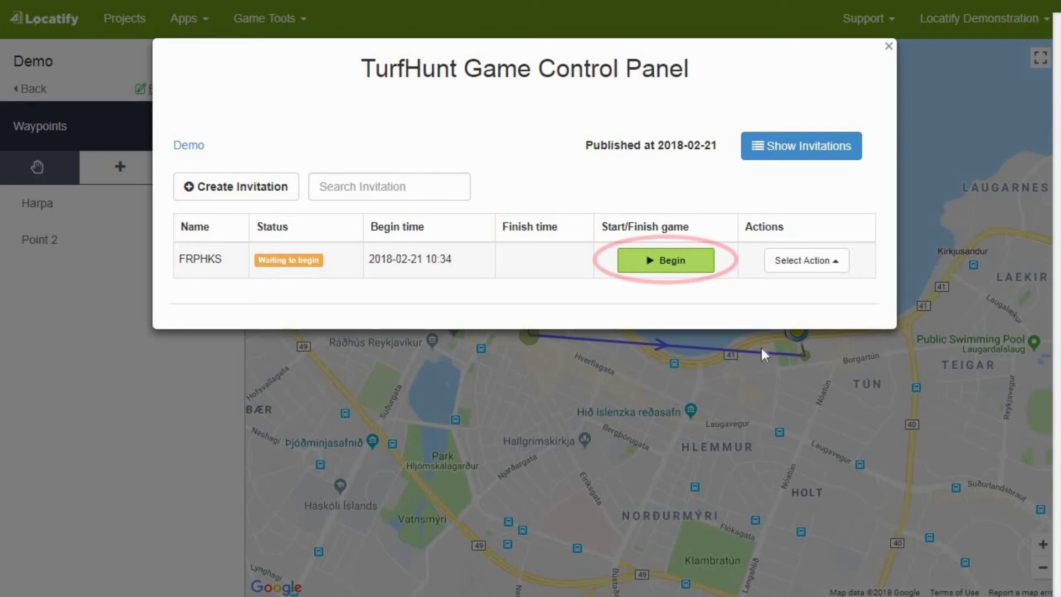
{"action": "left_click", "coordinate": [670, 260]}
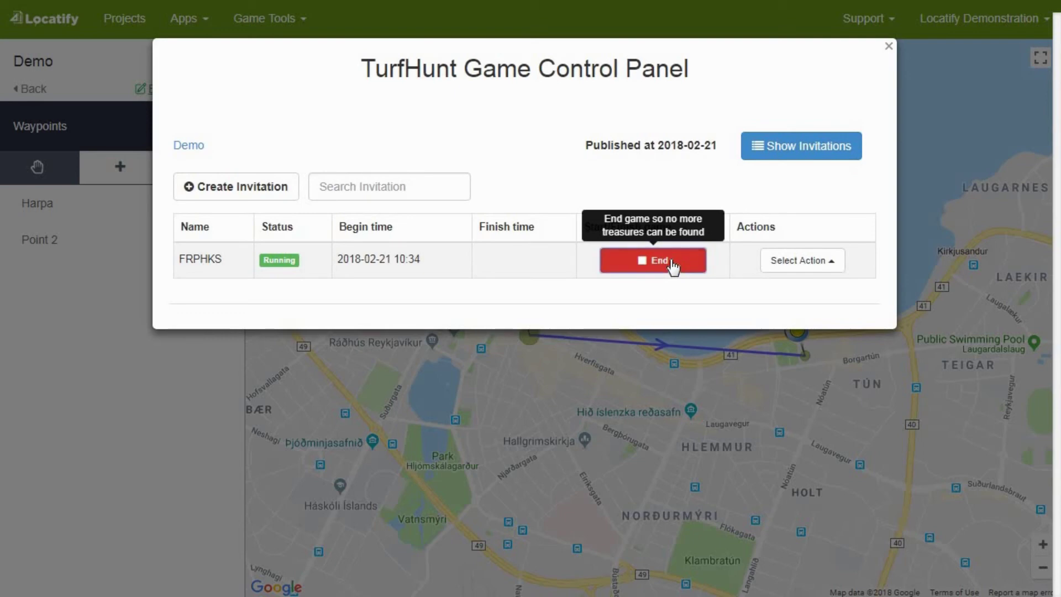
{"action": "left_click", "coordinate": [672, 266]}
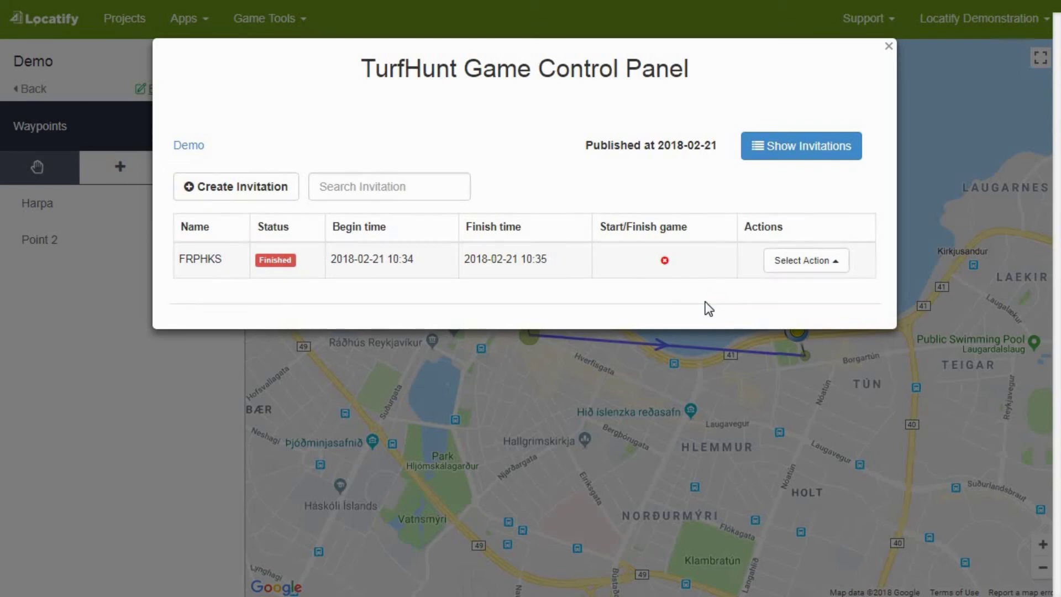
{"action": "left_click", "coordinate": [836, 266]}
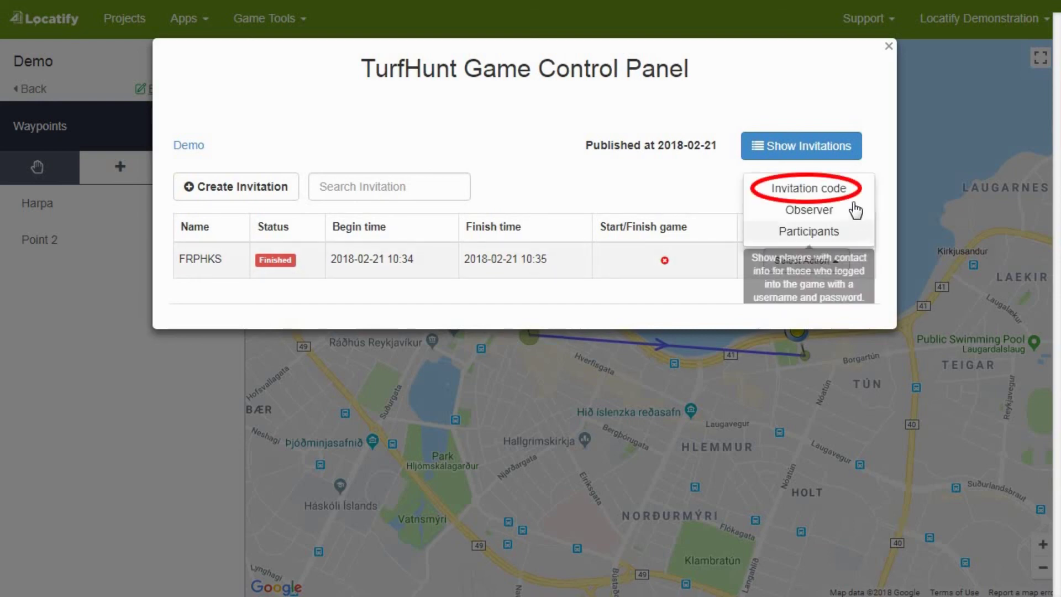
{"action": "left_click", "coordinate": [843, 187]}
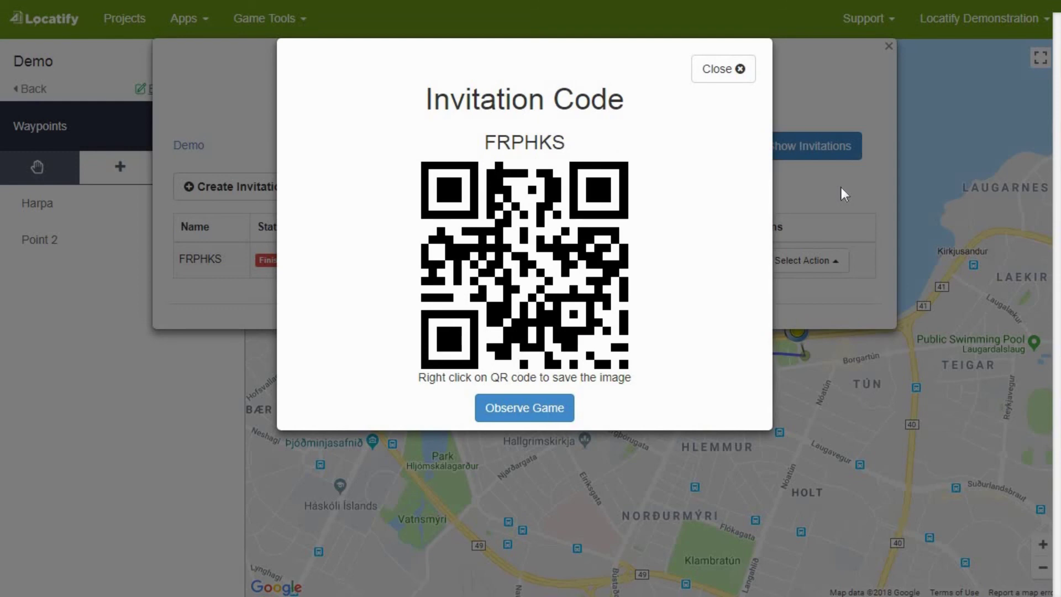
{"action": "left_click", "coordinate": [717, 74]}
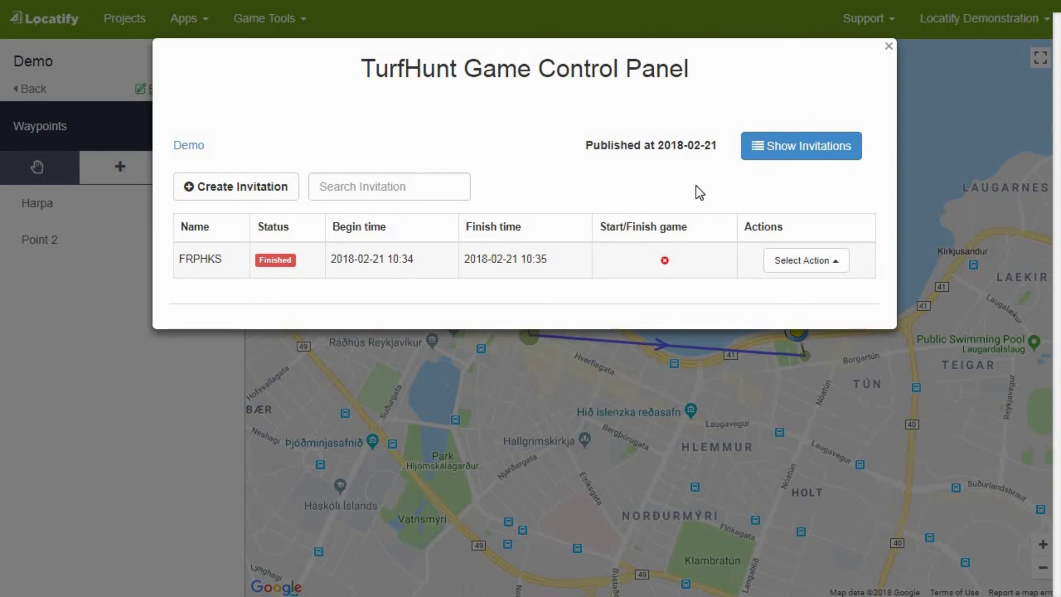
Create a new TurfHunt game invitation named 'Demo'
{"action": "left_click", "coordinate": [268, 188]}
{"action": "left_click", "coordinate": [445, 140]}
{"action": "type", "text": "Demo"}
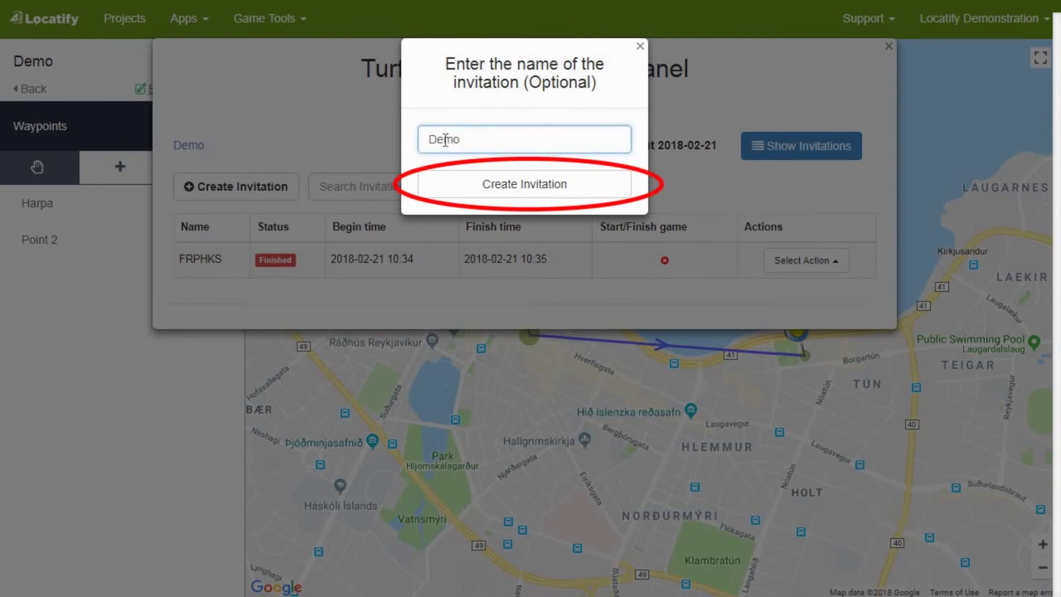
{"action": "left_click", "coordinate": [582, 184]}
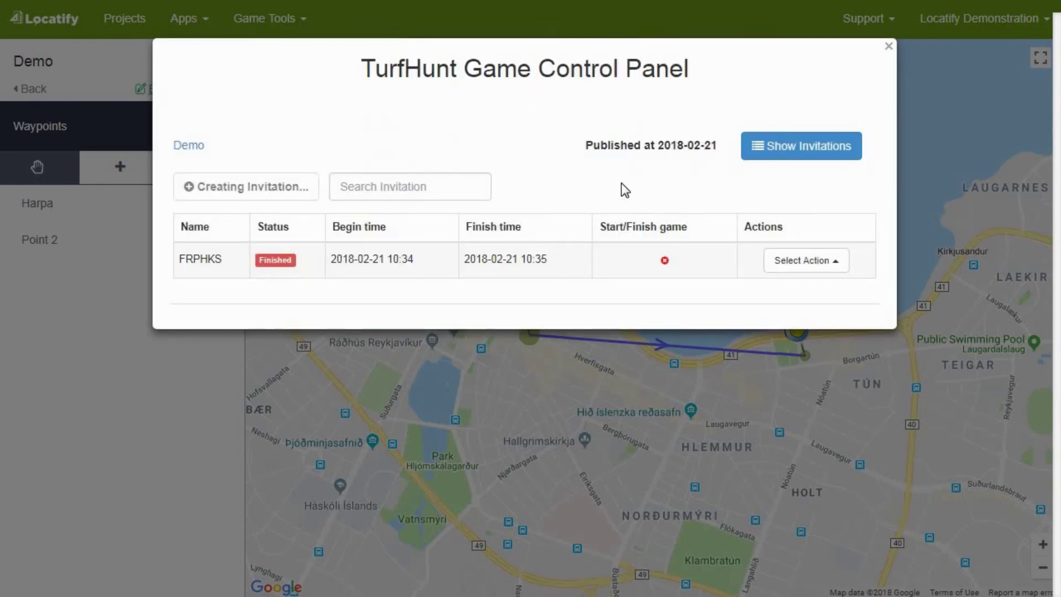